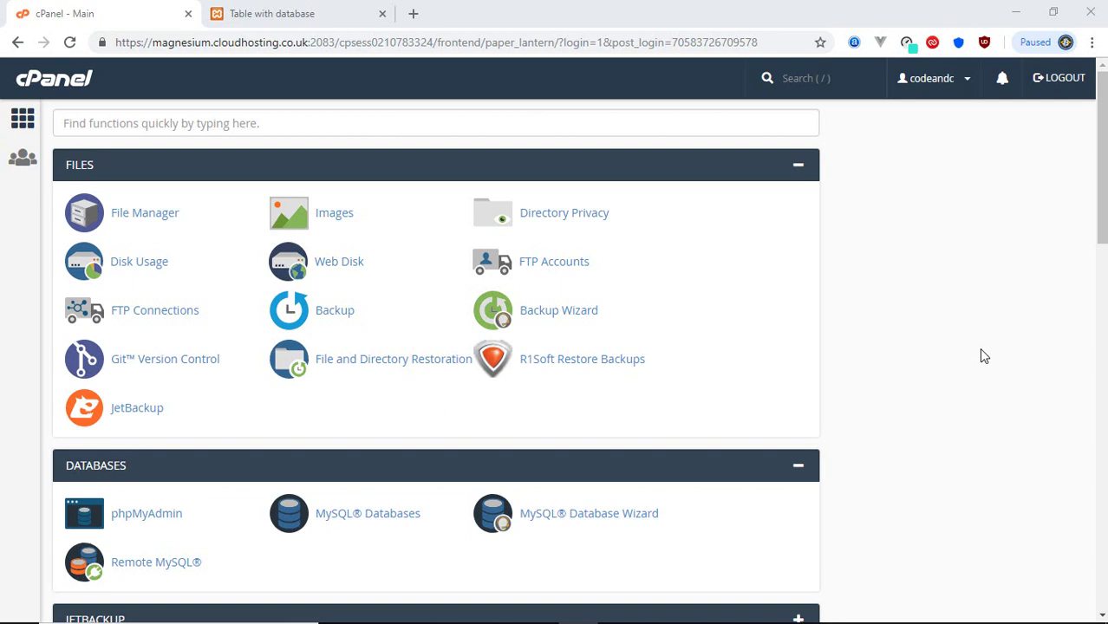
# - Open File Manager in a new tab and browse public_html into the coding.codeandcourse.com folder
pyautogui.click(147, 220)
pyautogui.click(318, 5)
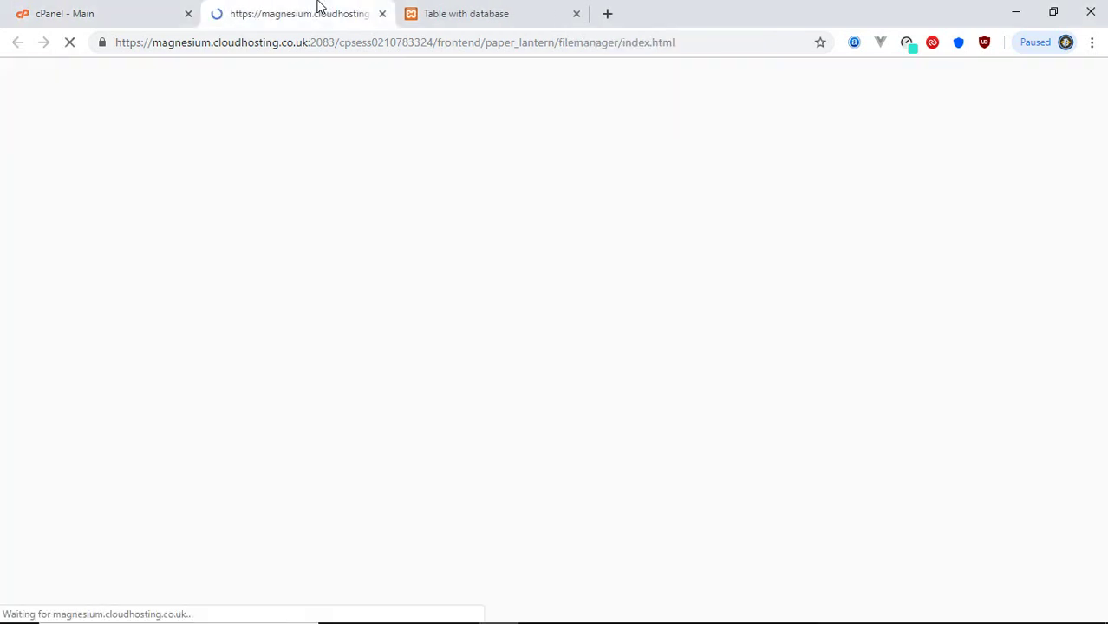
pyautogui.click(86, 361)
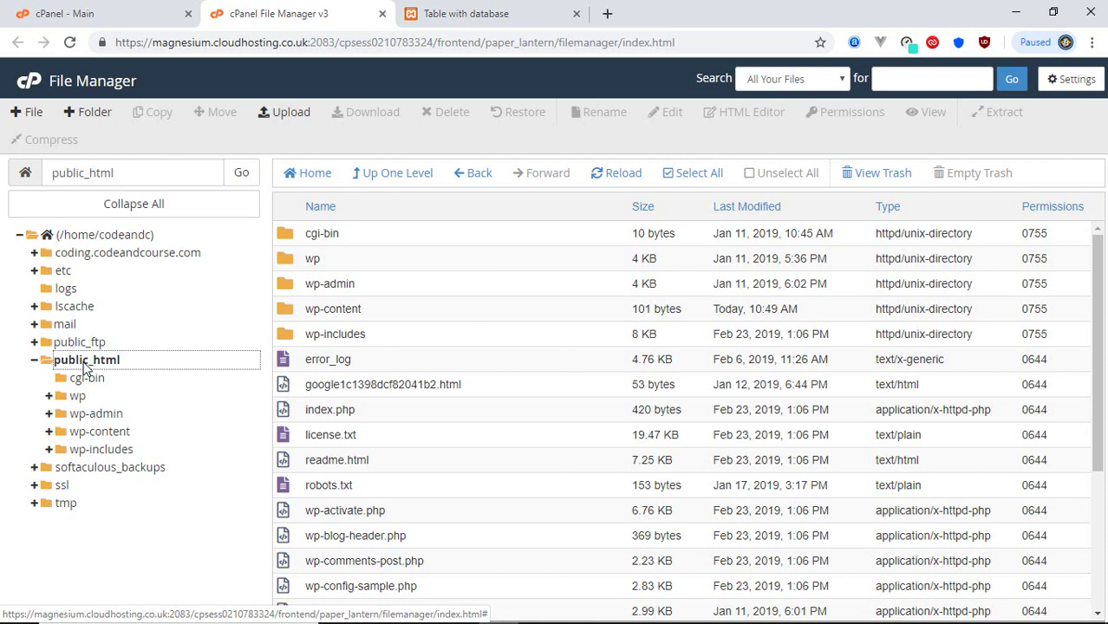
pyautogui.click(104, 254)
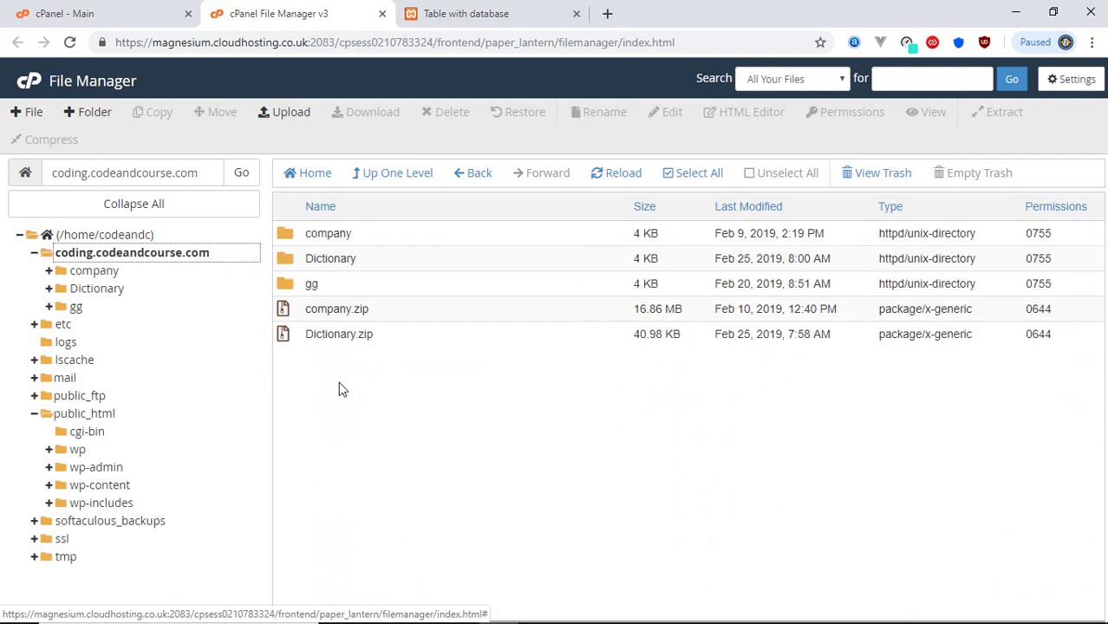
pyautogui.click(535, 7)
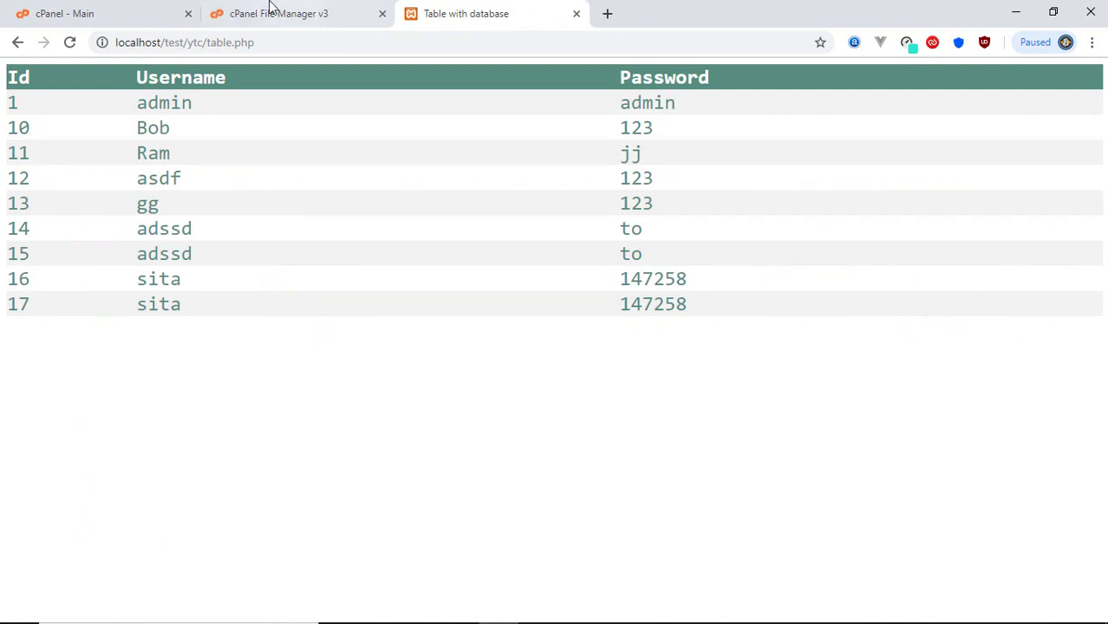
pyautogui.click(271, 9)
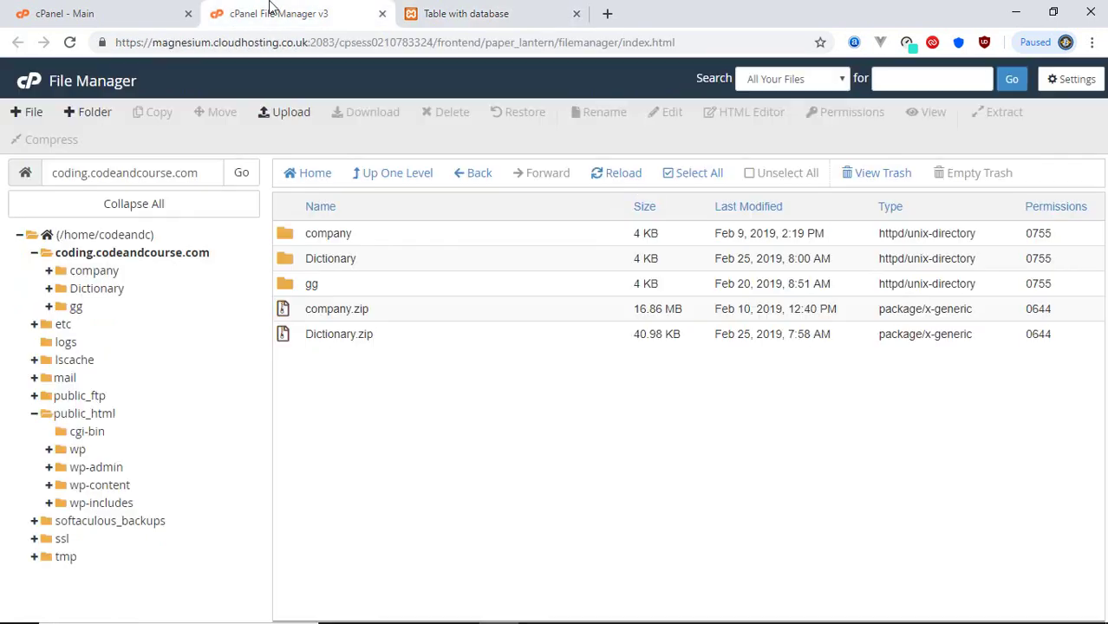
# - Upload table.php from the computer into coding.codeandcourse.com, then go back to the cPanel main tab
pyautogui.click(279, 115)
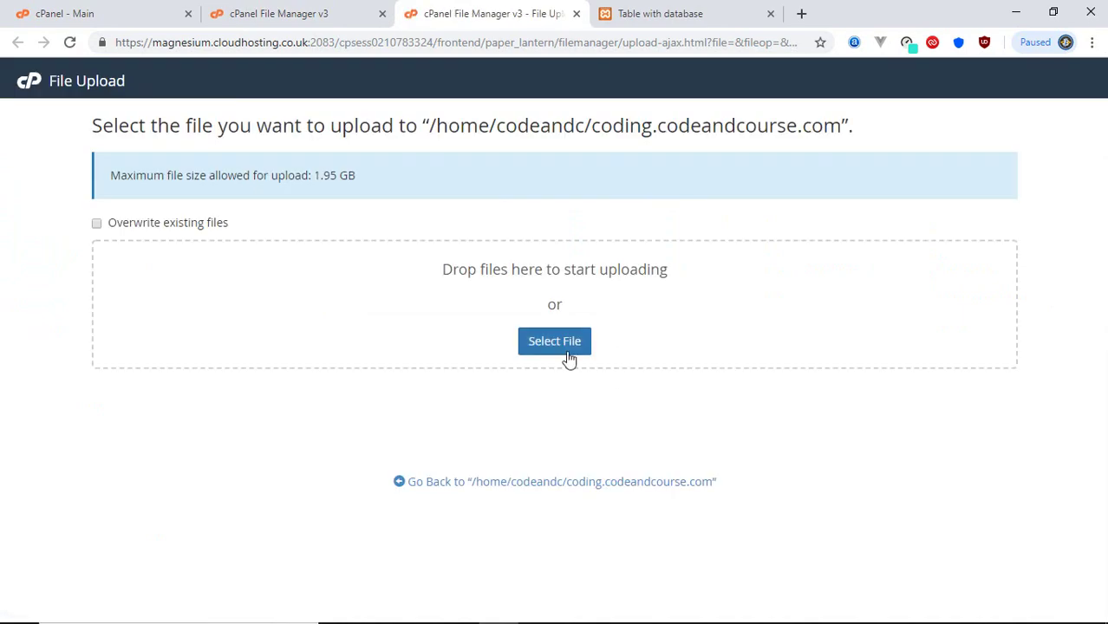
pyautogui.click(563, 345)
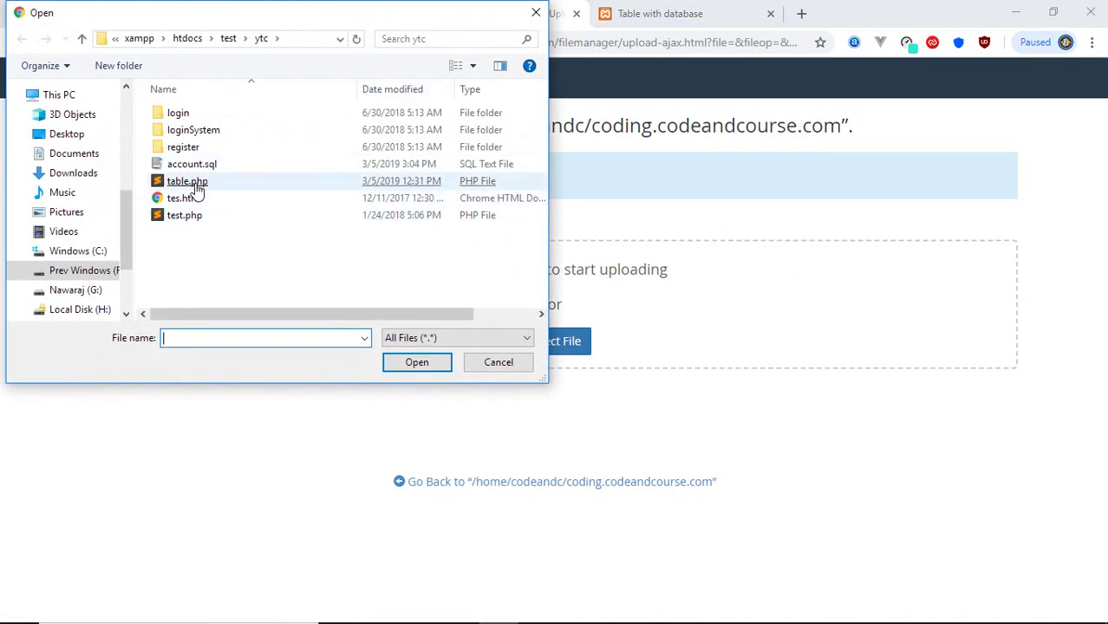
pyautogui.doubleClick(187, 181)
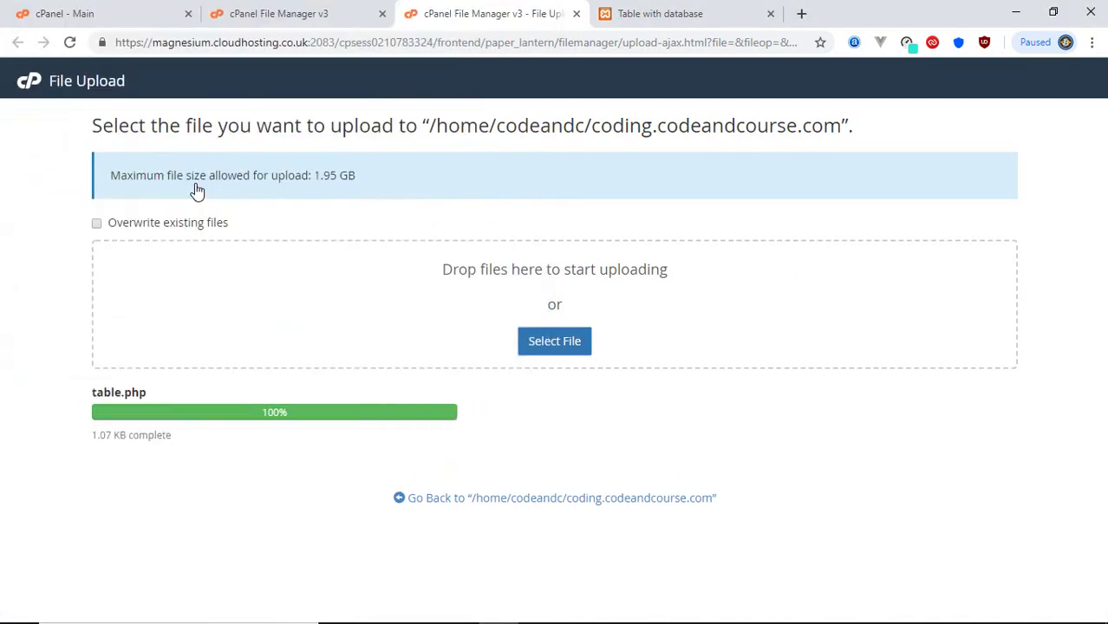
pyautogui.click(506, 499)
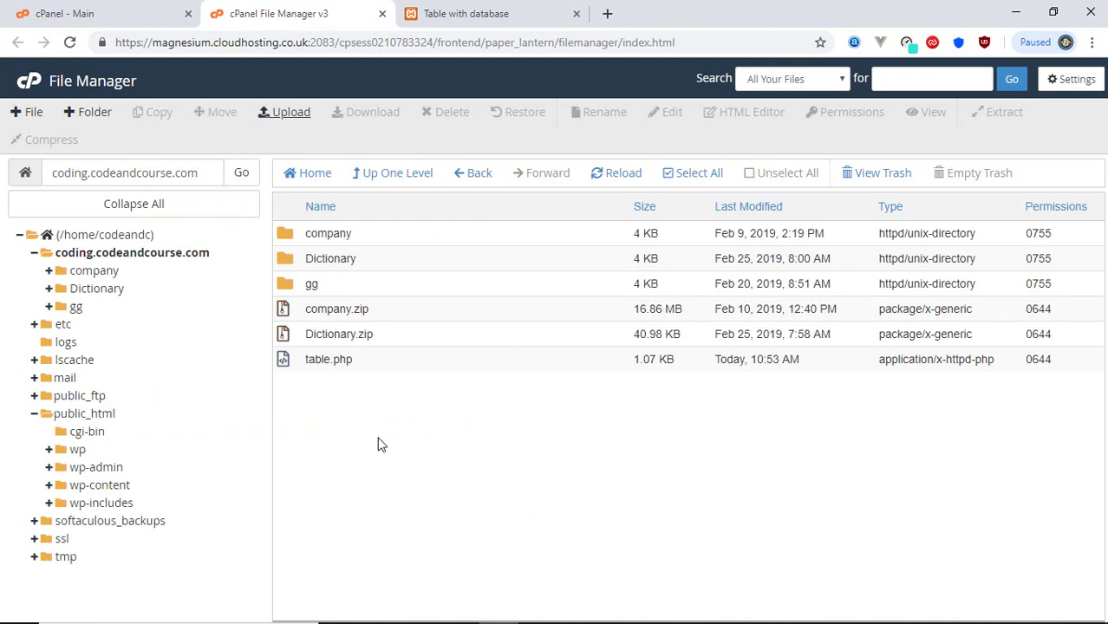
pyautogui.click(130, 11)
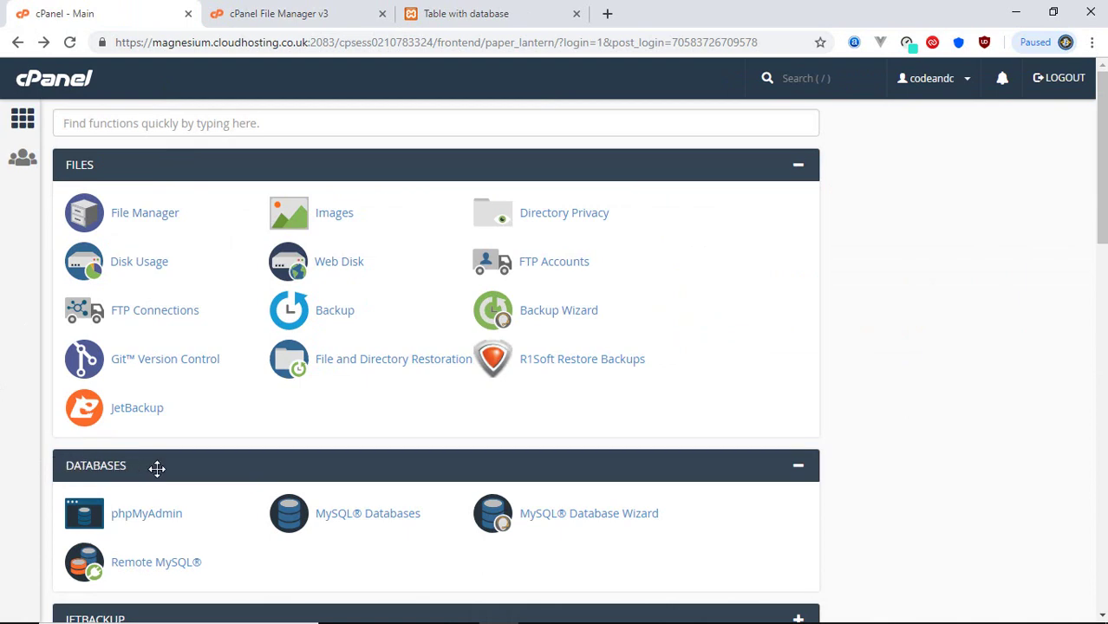
# - In the MySQL Database Wizard, create a database named test_table
pyautogui.middleClick(546, 516)
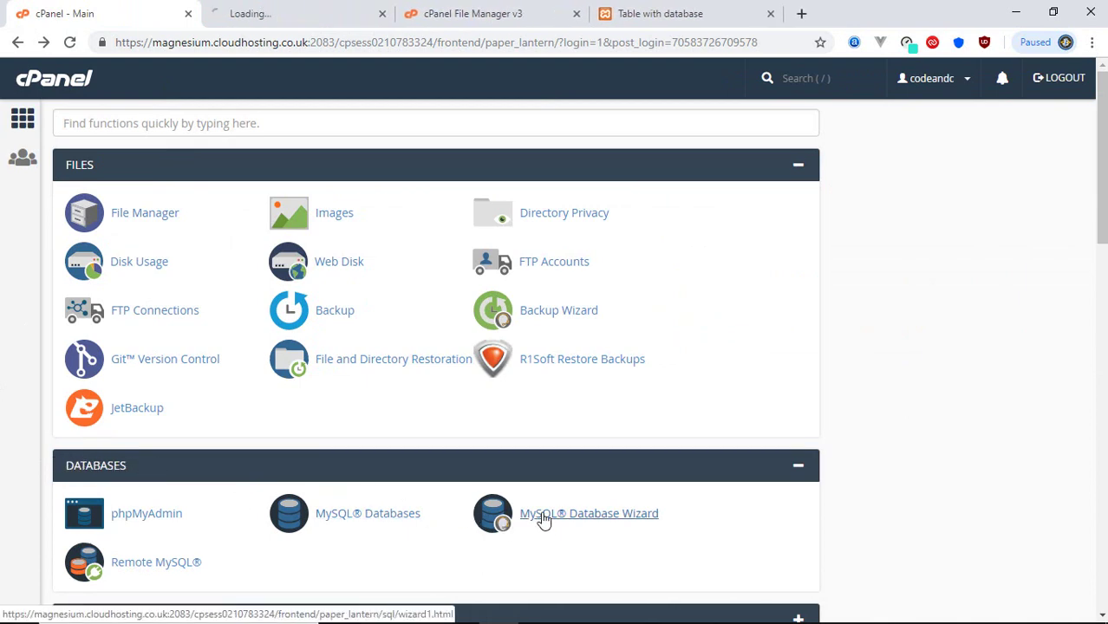
pyautogui.click(267, 11)
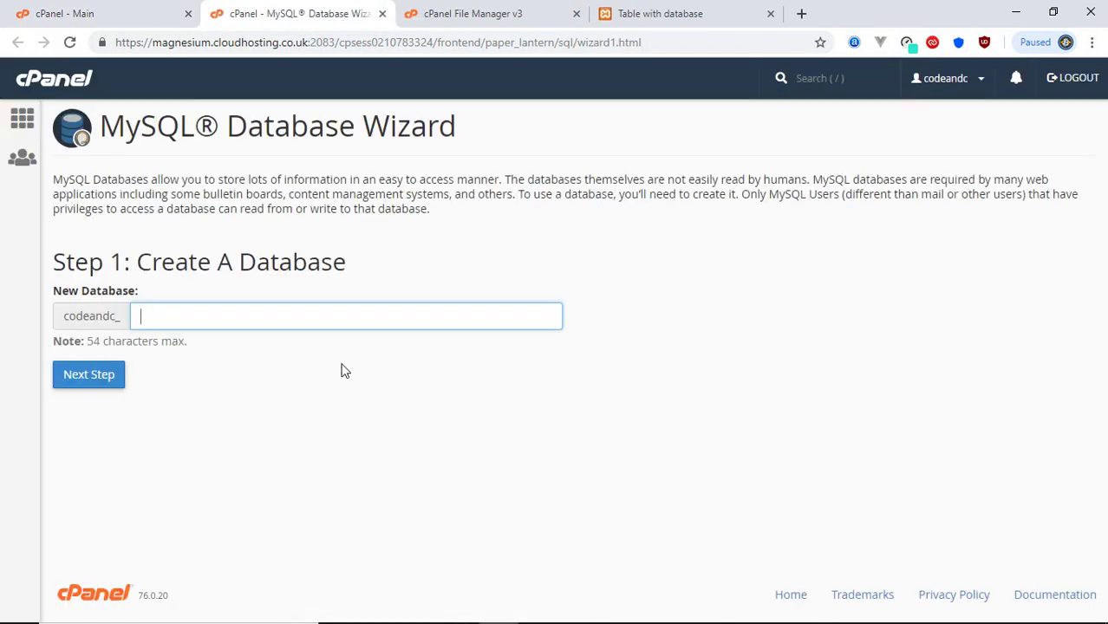
pyautogui.write('test_table')
pyautogui.click(76, 384)
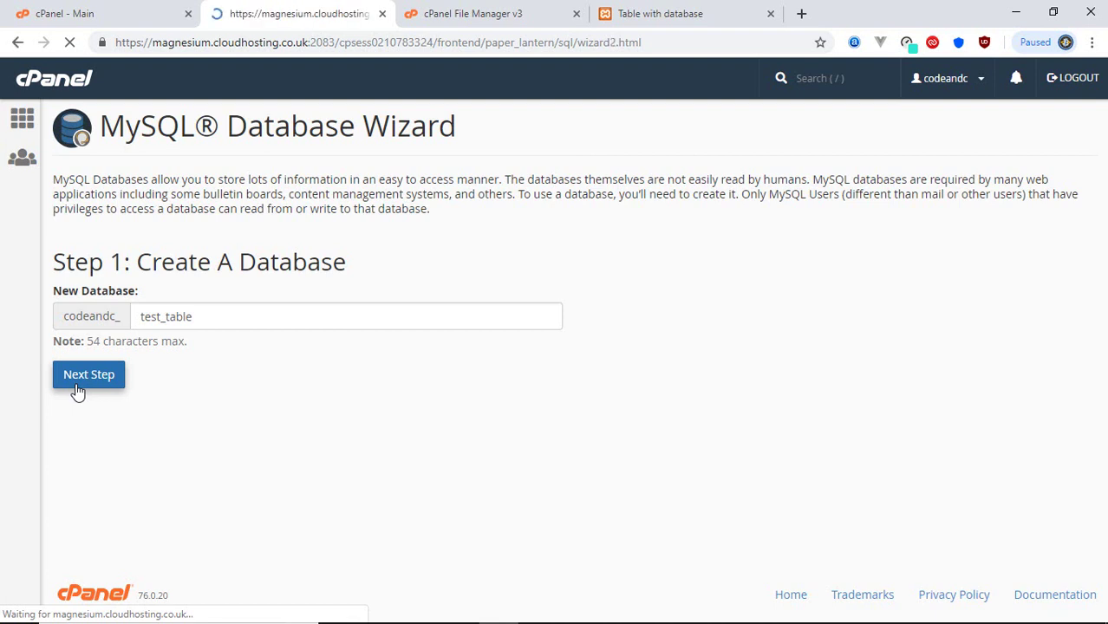
# - Create user admin with a generated password, grant ALL PRIVILEGES on the database, and return home
pyautogui.write('a')
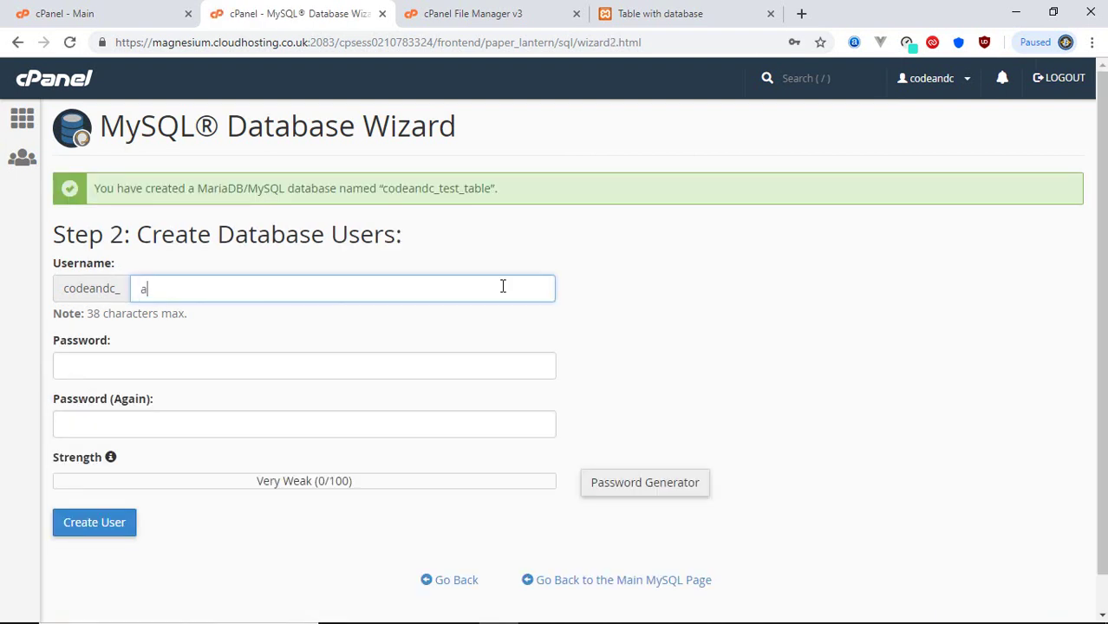
pyautogui.write('dmin')
pyautogui.press('Tab')
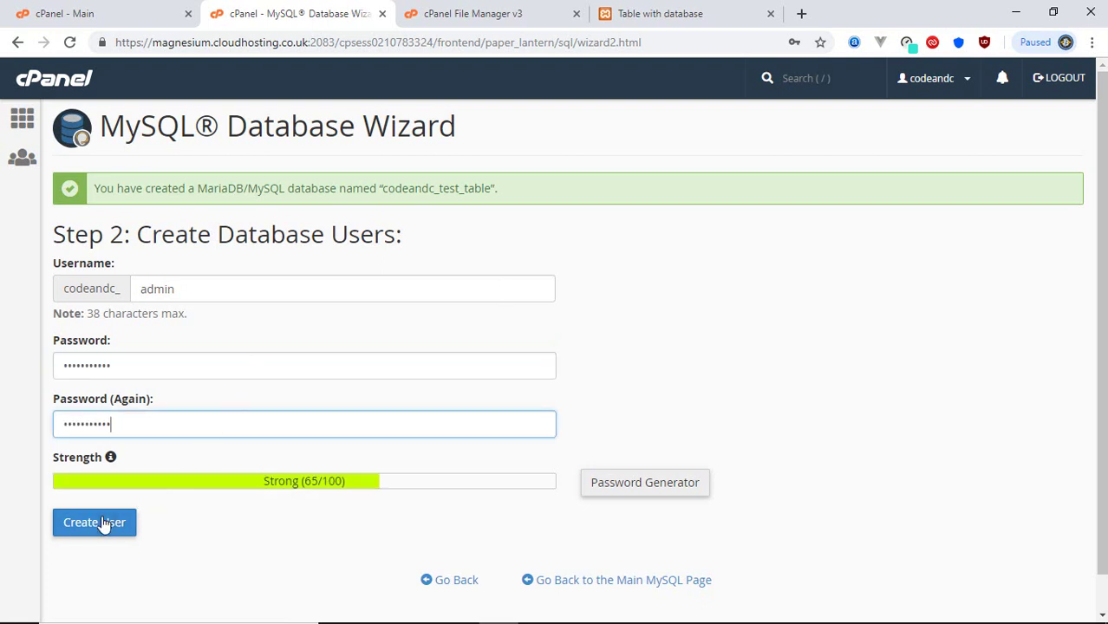
pyautogui.click(99, 522)
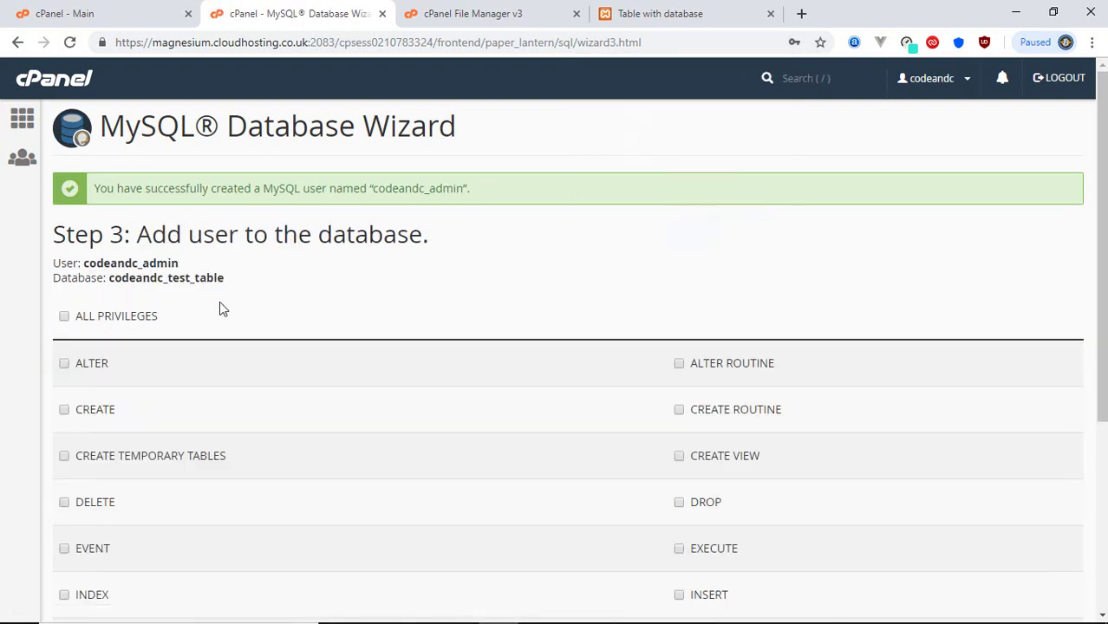
pyautogui.click(139, 319)
pyautogui.scroll(-4, 3, 355)
pyautogui.click(105, 486)
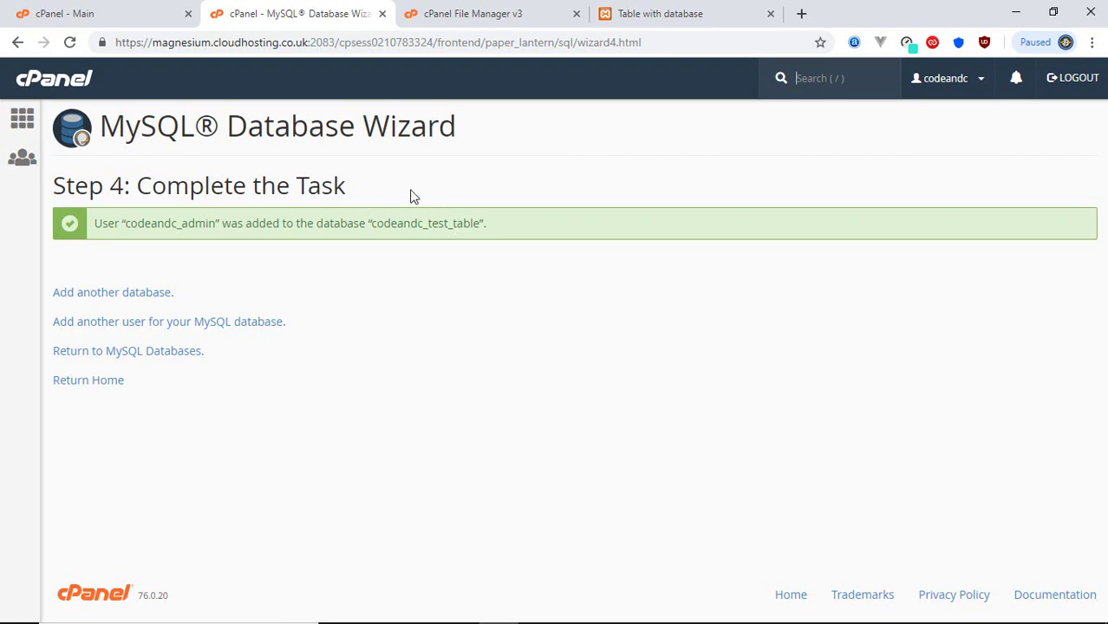
pyautogui.click(50, 5)
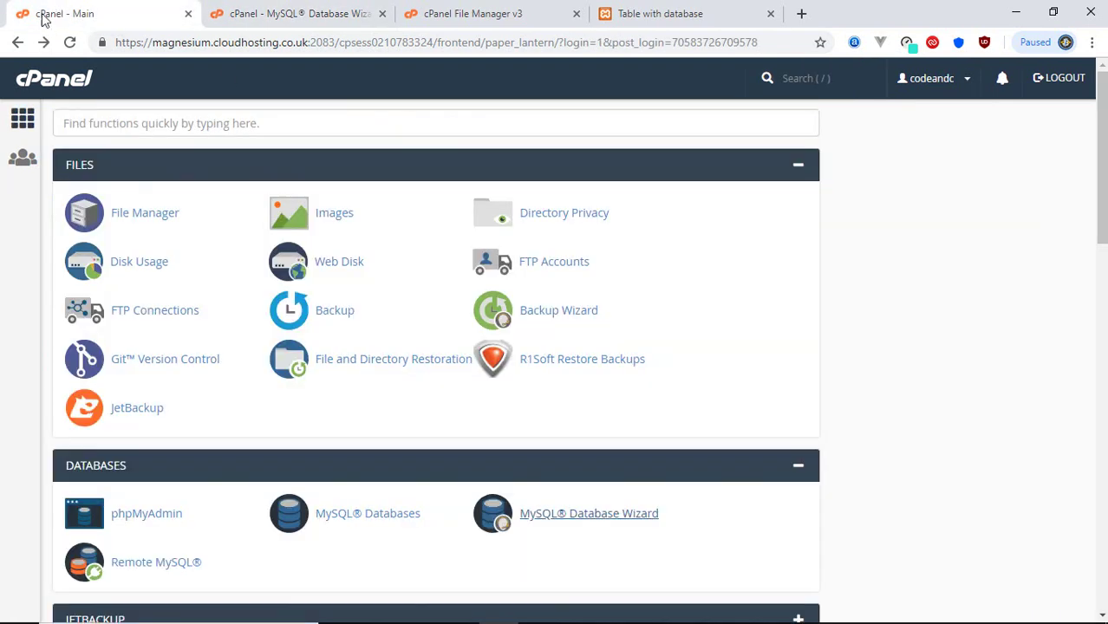
# - Open phpMyAdmin in a new tab and go to the Import page of codeandc_test_table
pyautogui.middleClick(147, 520)
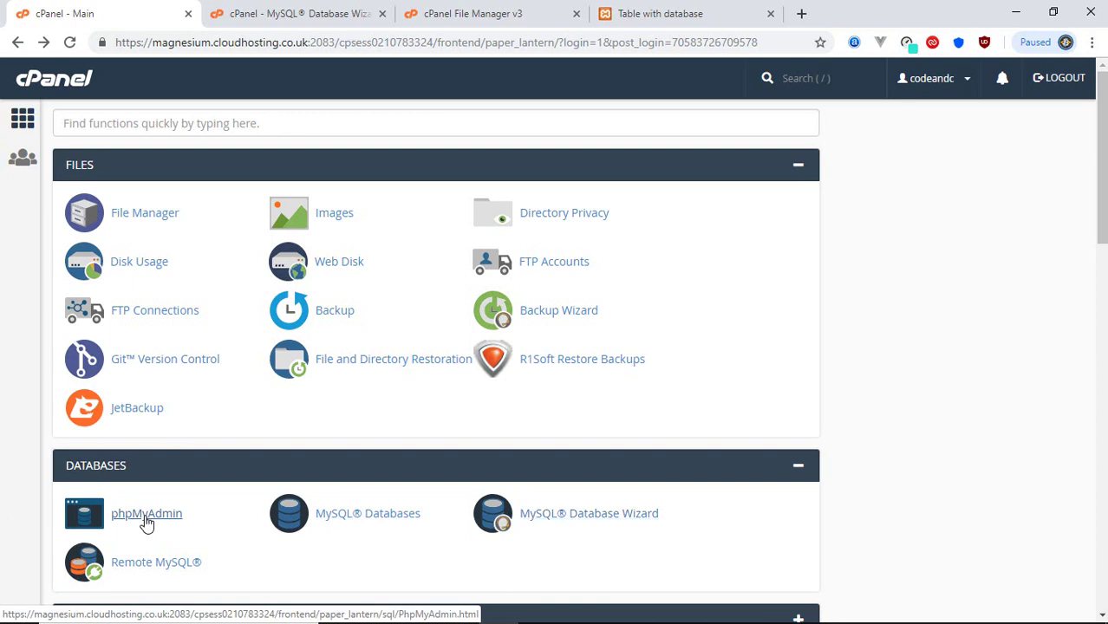
pyautogui.click(438, 10)
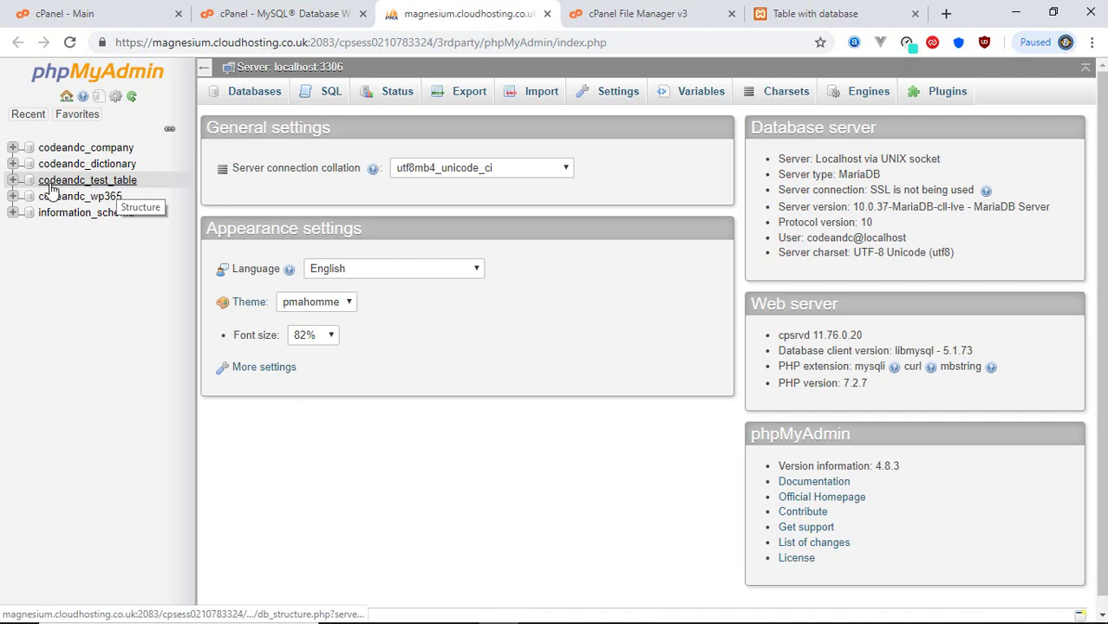
pyautogui.click(98, 184)
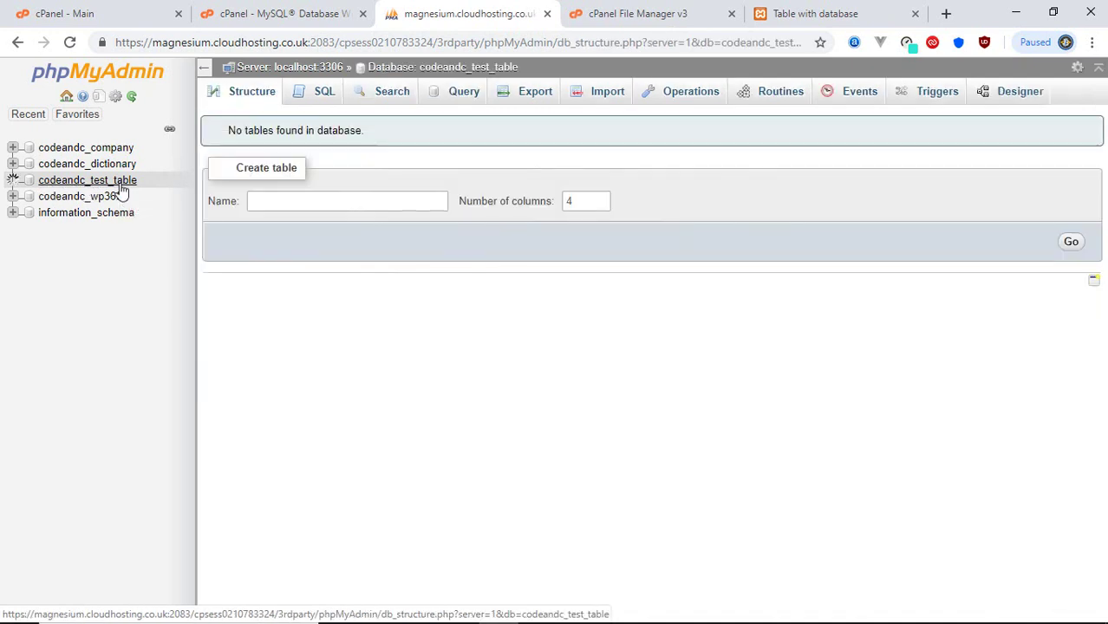
pyautogui.click(610, 95)
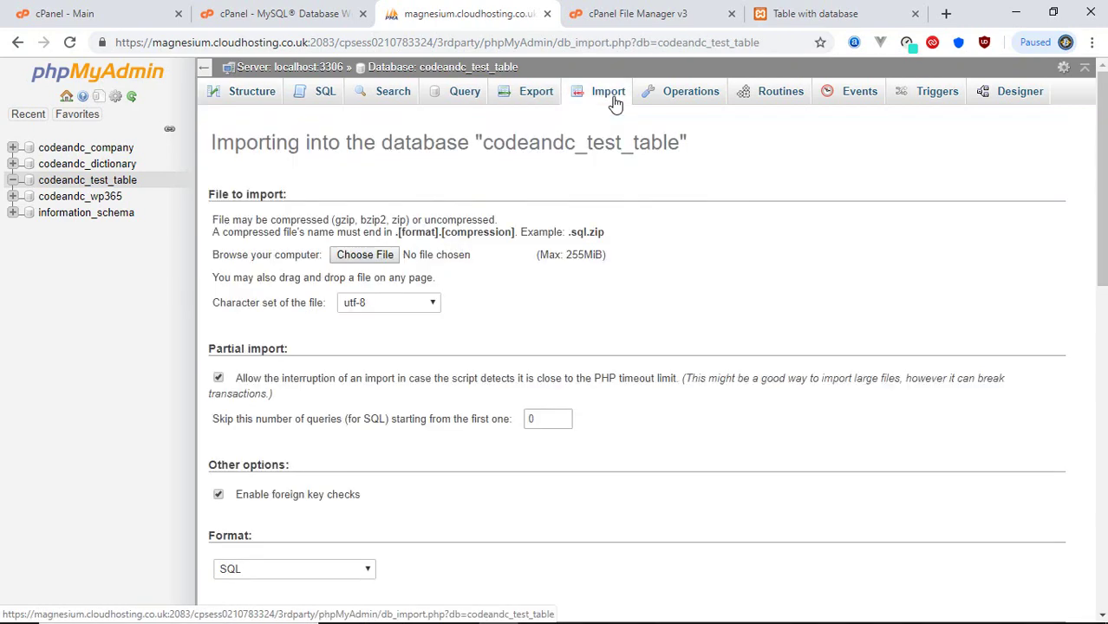
# - Import account.sql and browse the newly created account table
pyautogui.click(364, 255)
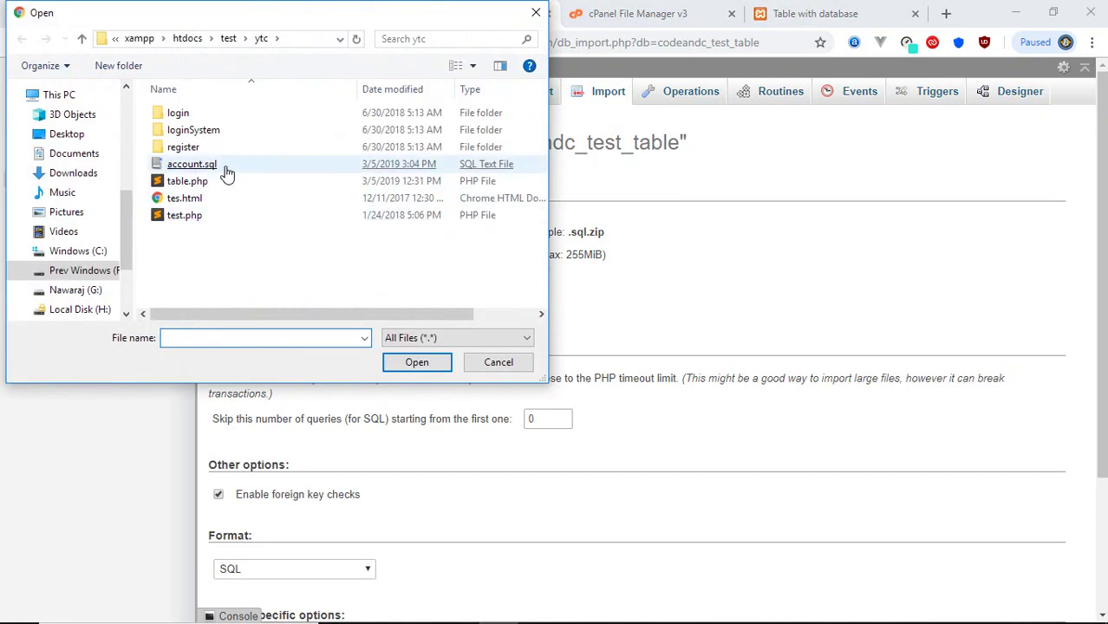
pyautogui.click(286, 165)
pyautogui.click(417, 362)
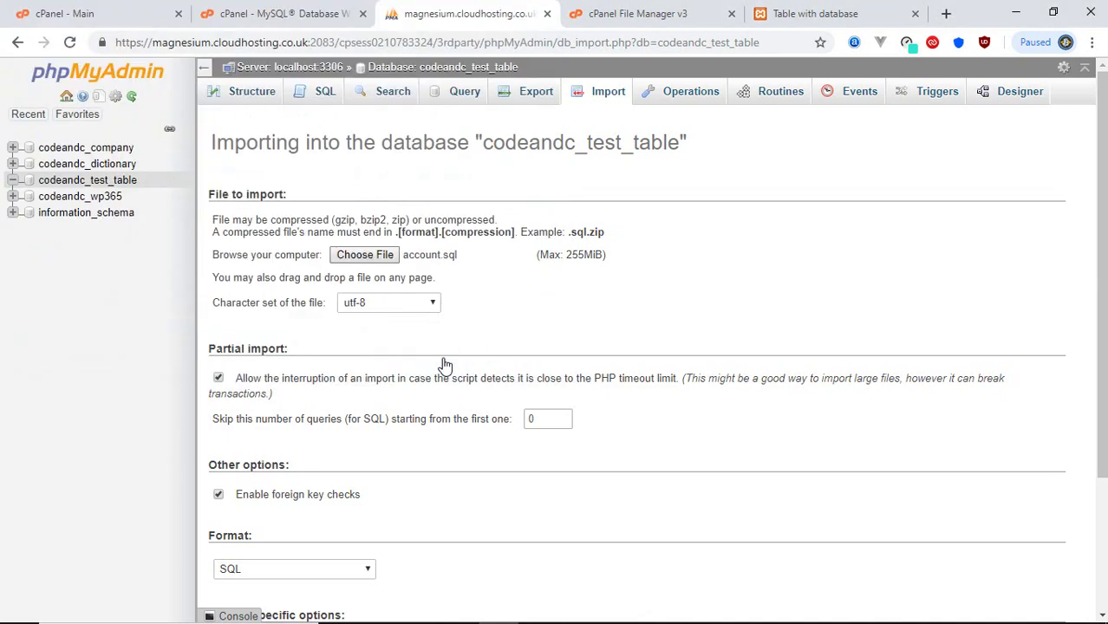
pyautogui.scroll(-2, 443, 365)
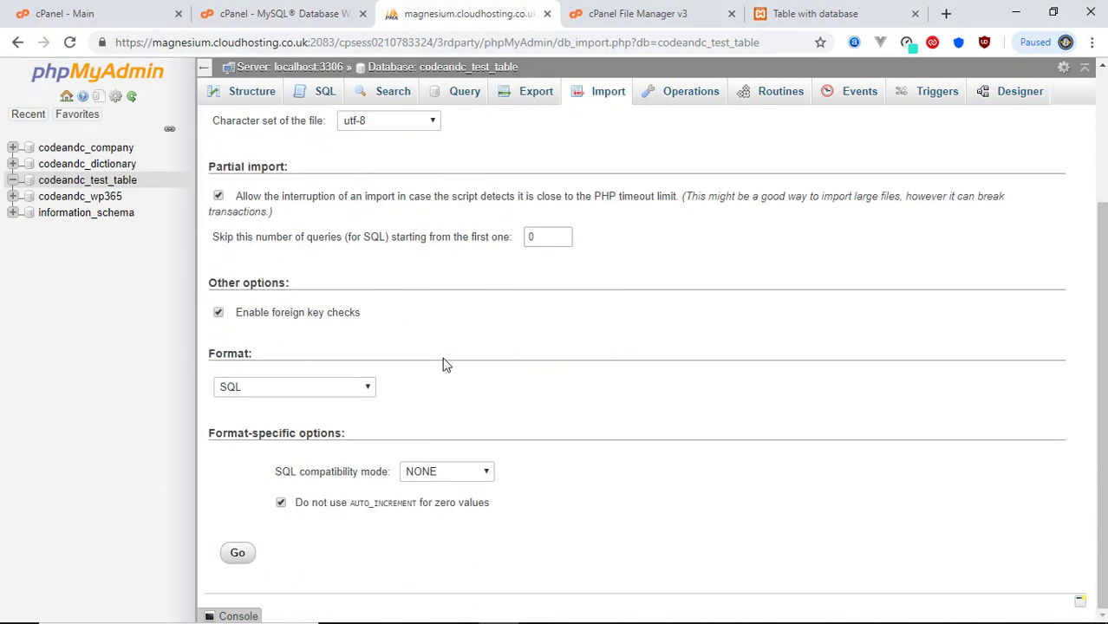
pyautogui.click(237, 554)
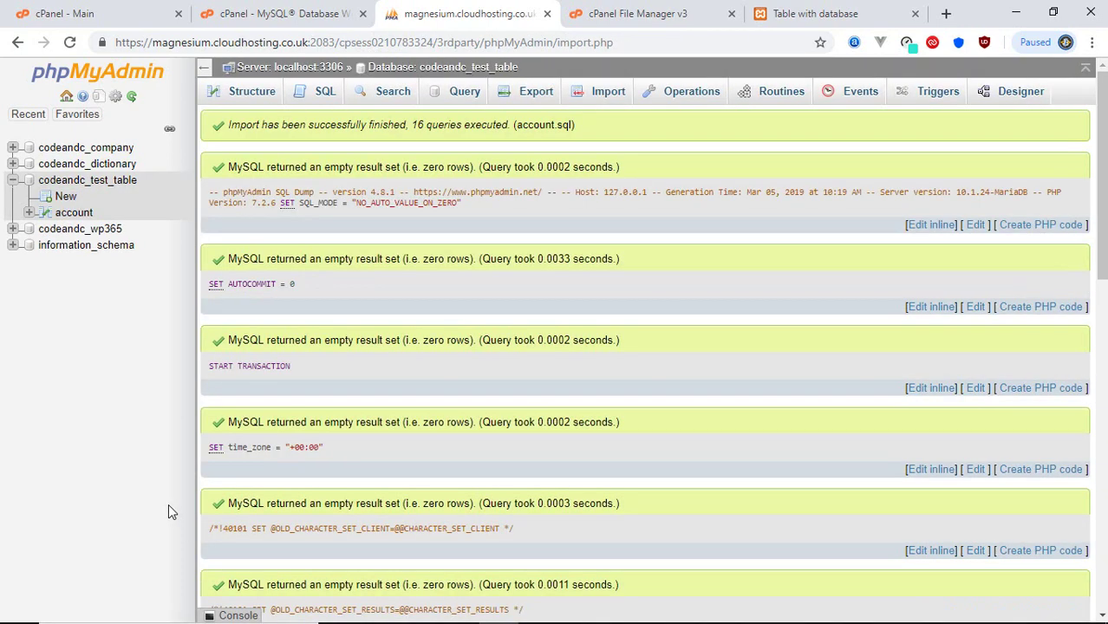
pyautogui.click(76, 213)
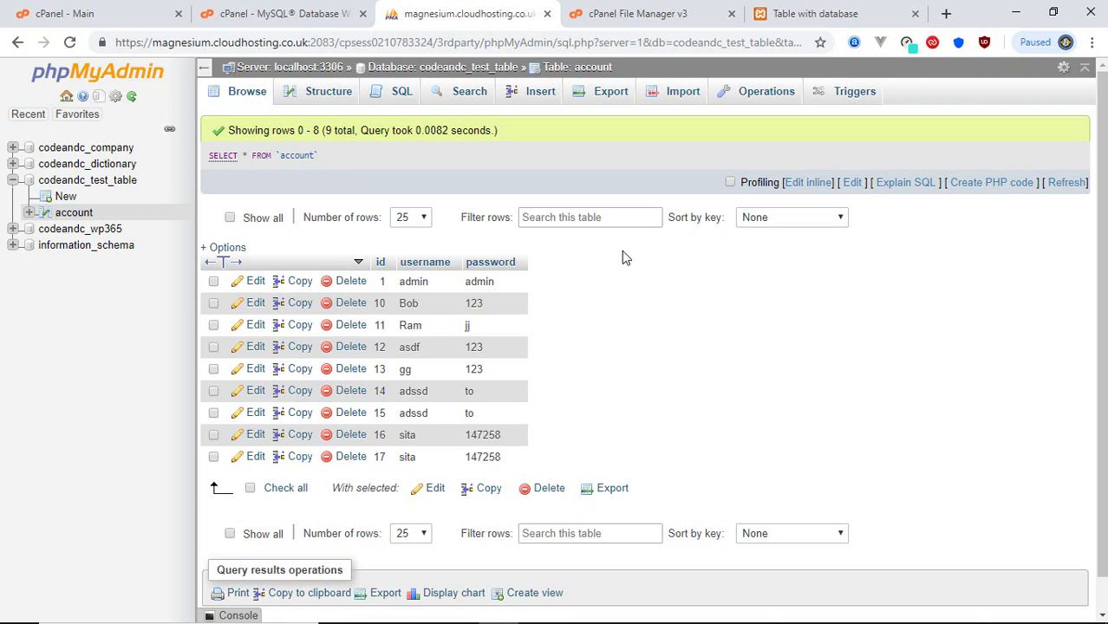
# - Switch from phpMyAdmin to the cPanel File Manager tab listing table.php
pyautogui.click(676, 14)
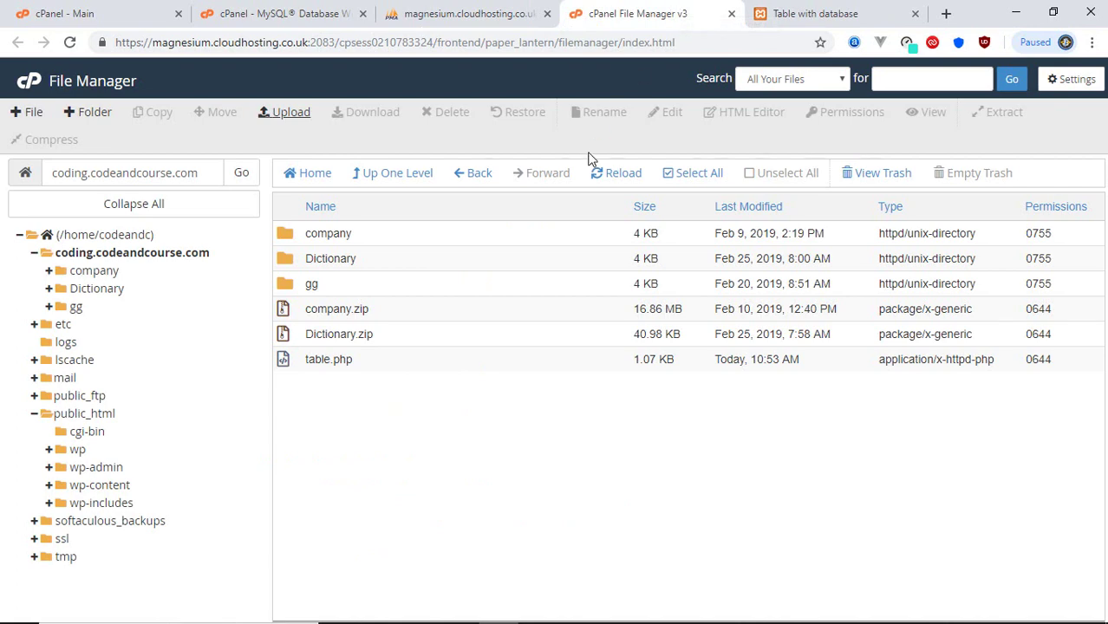
# - Open table.php in the File Manager code editor and scroll to its mysqli_connect line
pyautogui.rightClick(353, 367)
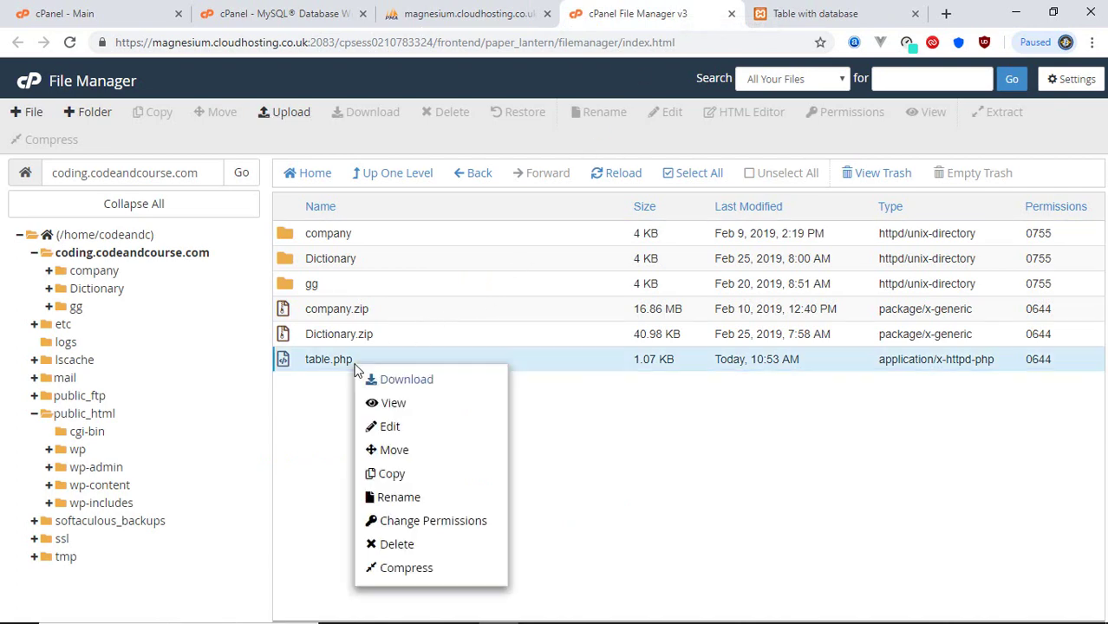
pyautogui.click(431, 435)
pyautogui.click(699, 466)
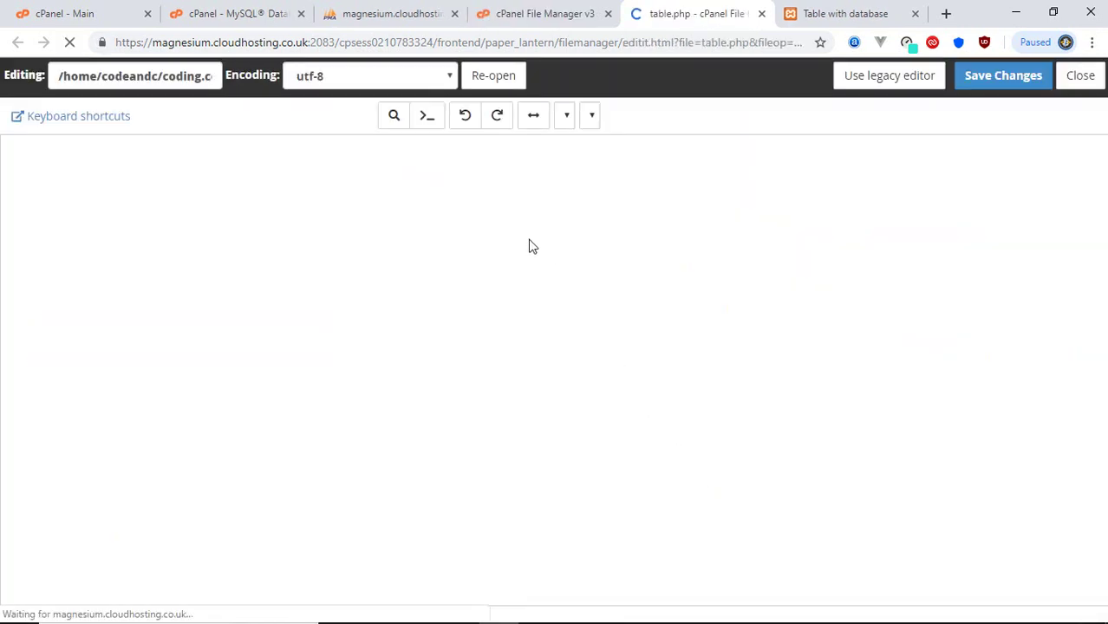
pyautogui.scroll(-3, 530, 237)
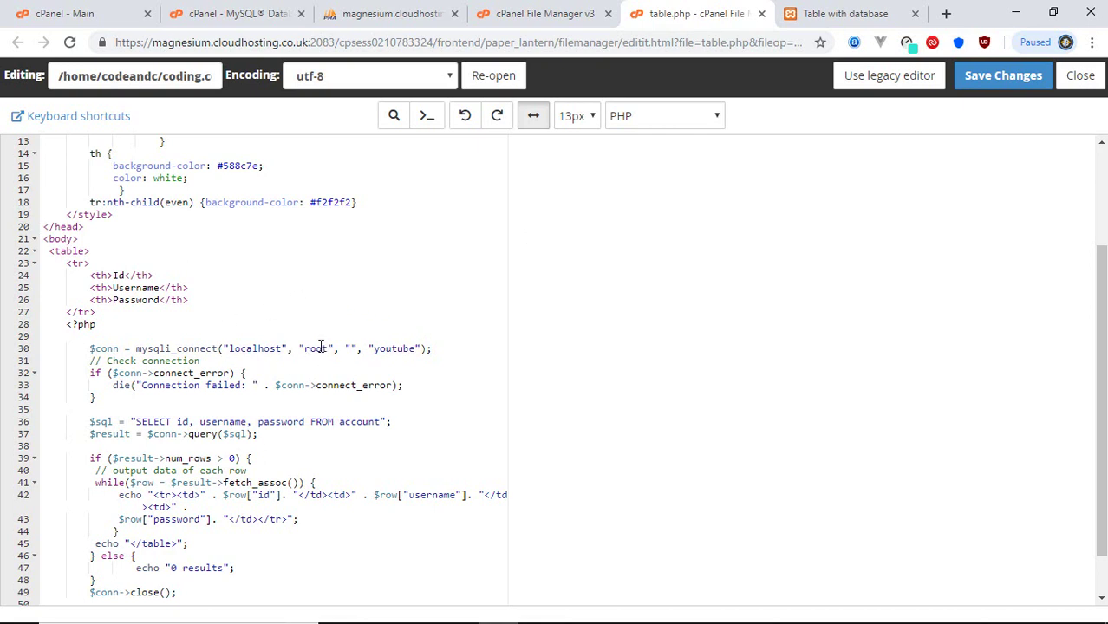
# - On line 30, replace root and the empty password with the new database user's credentials
pyautogui.click(219, 8)
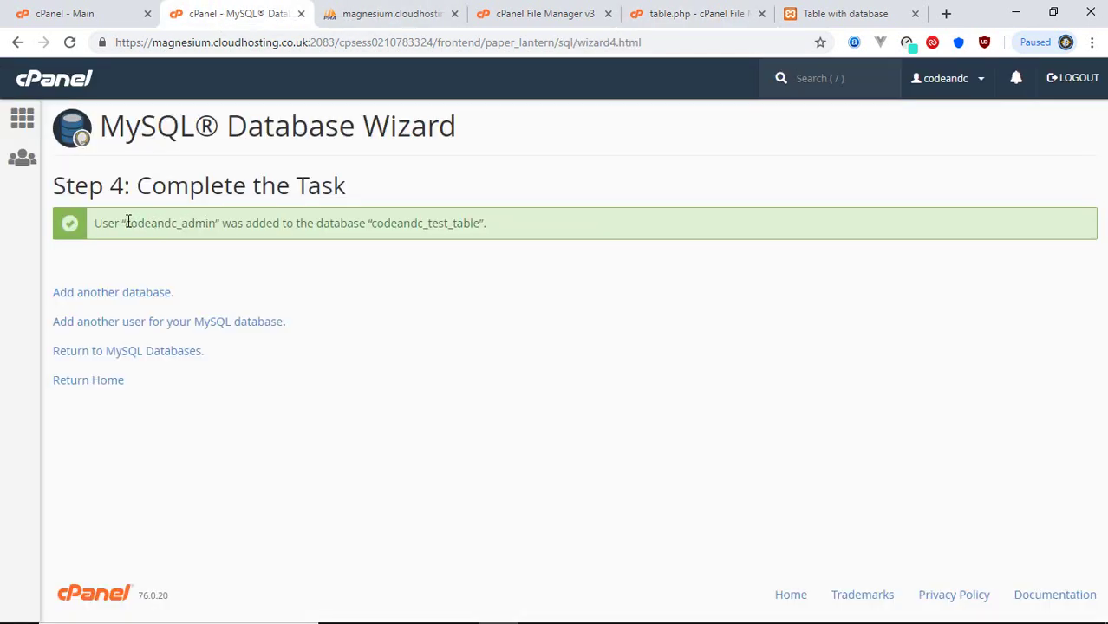
pyautogui.moveTo(127, 223); pyautogui.dragTo(218, 223)
pyautogui.hotkey('ctrl', 'c')
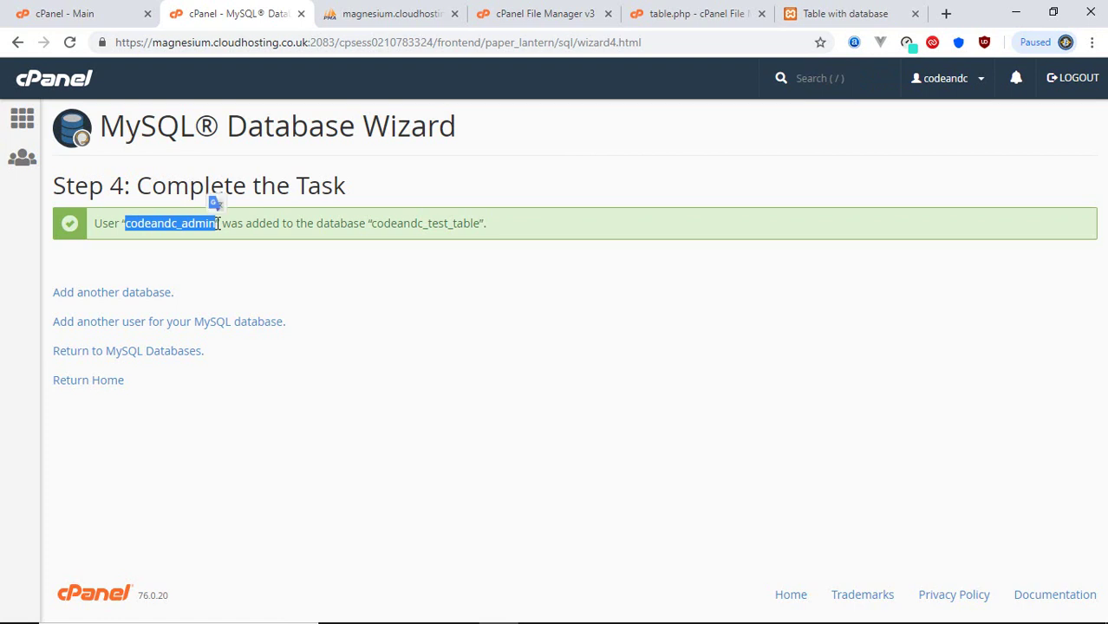
pyautogui.click(736, 8)
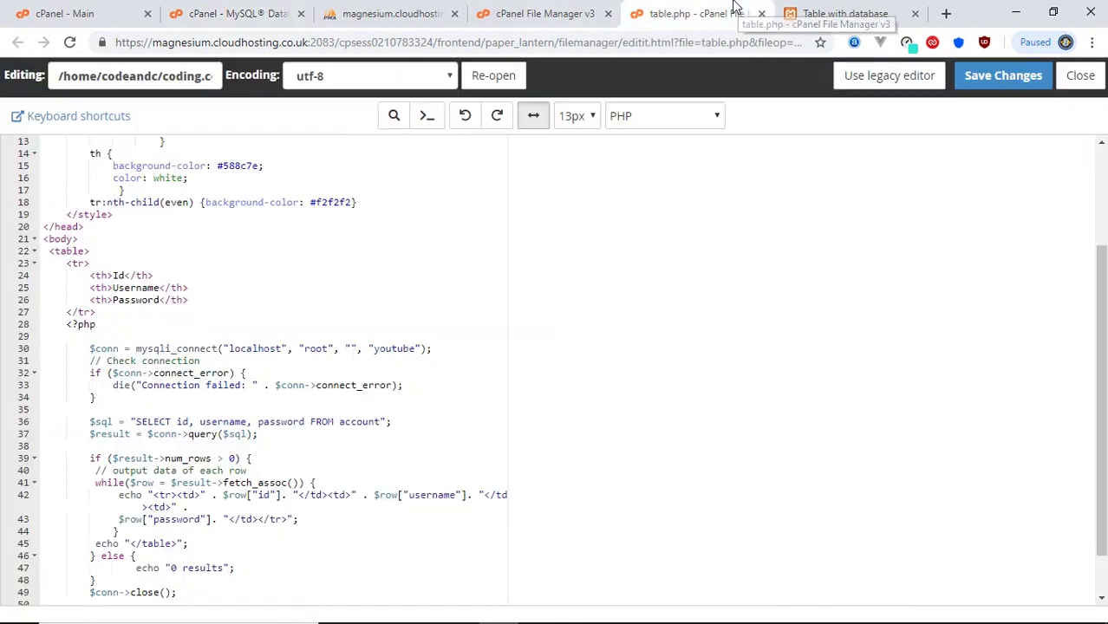
pyautogui.doubleClick(318, 348)
pyautogui.hotkey('ctrl', 'v')
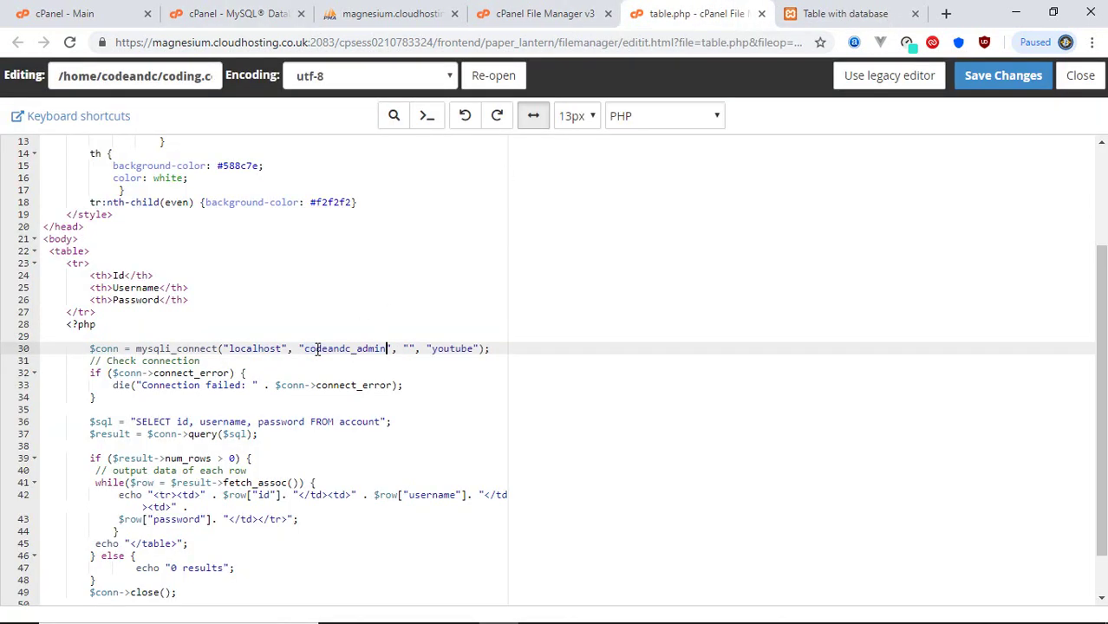
pyautogui.click(408, 347)
pyautogui.hotkey('ctrl', 'v')
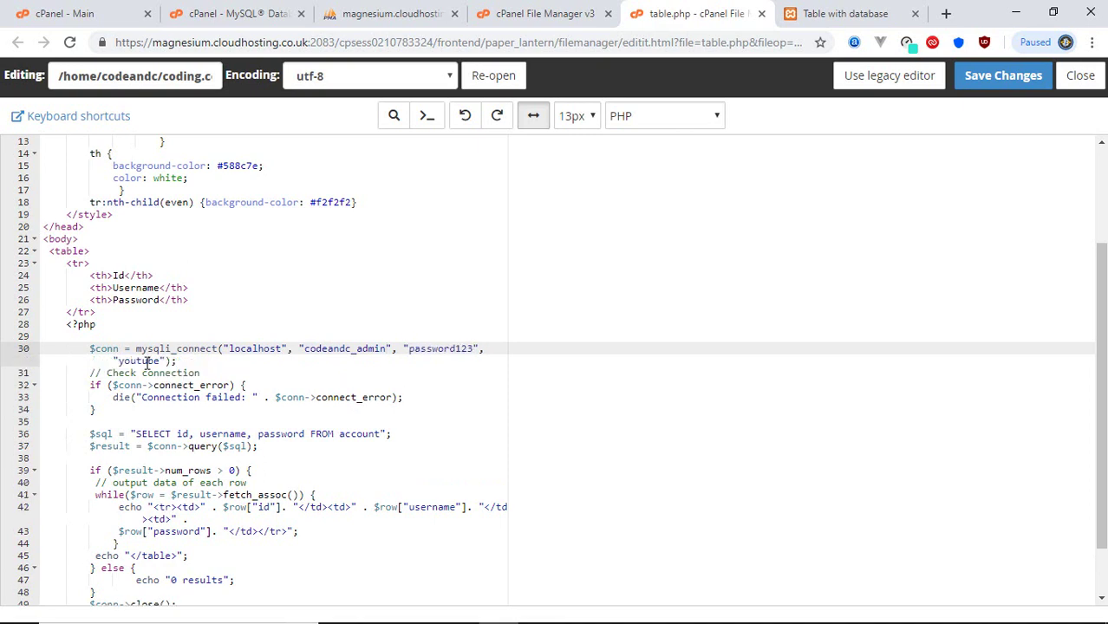
# - Replace the database name youtube with codeandc_test_table, then save and close table.php
pyautogui.click(221, 13)
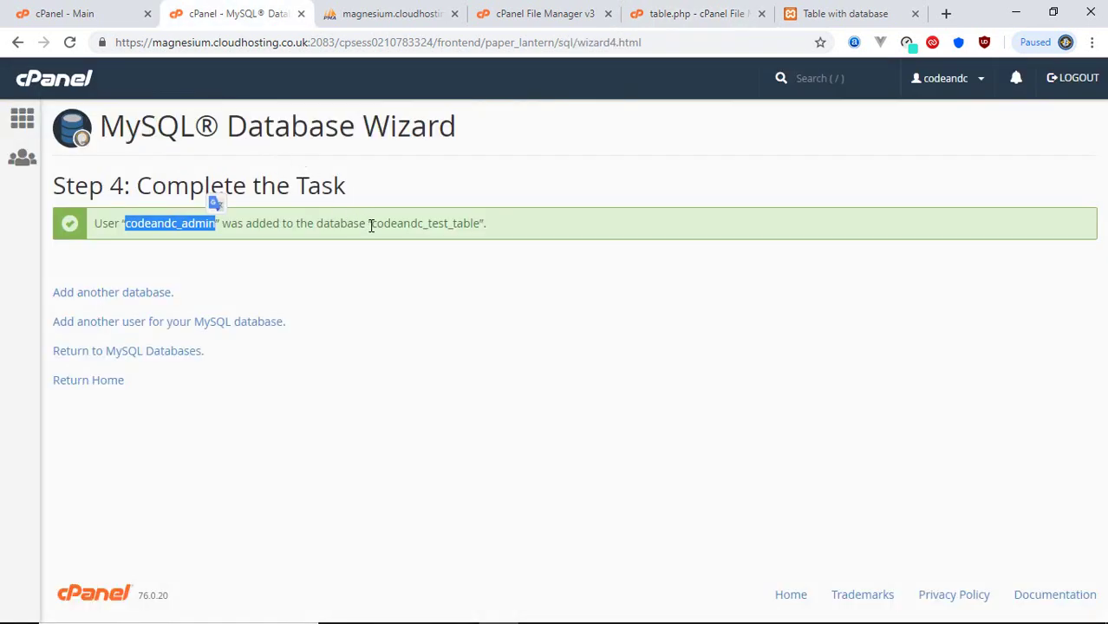
pyautogui.moveTo(371, 225); pyautogui.dragTo(481, 223)
pyautogui.hotkey('ctrl', 'c')
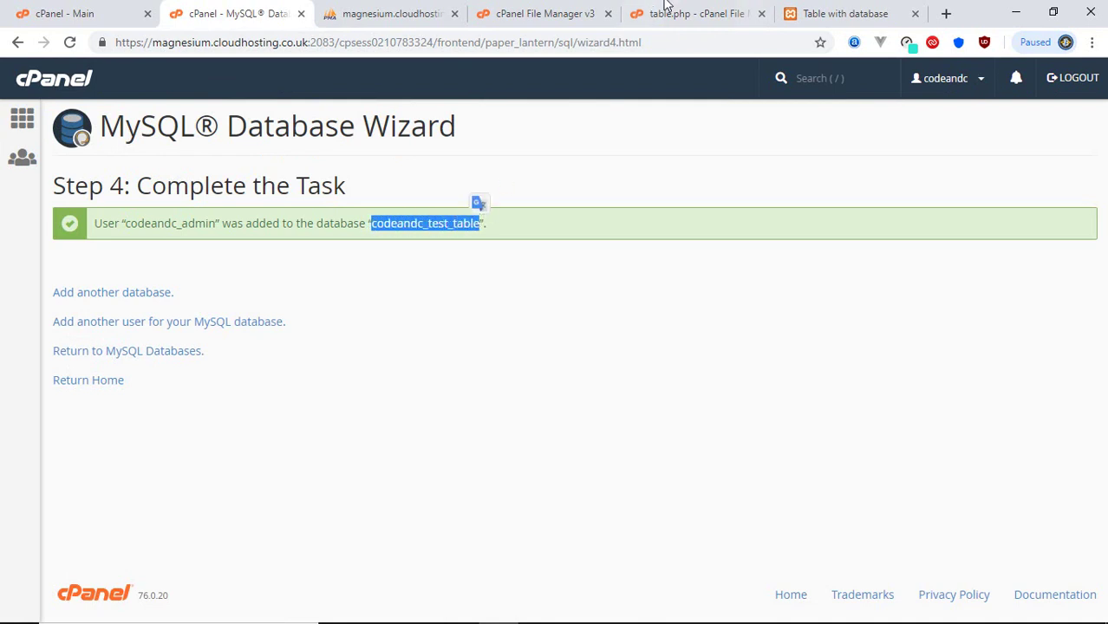
pyautogui.click(665, 7)
pyautogui.doubleClick(131, 363)
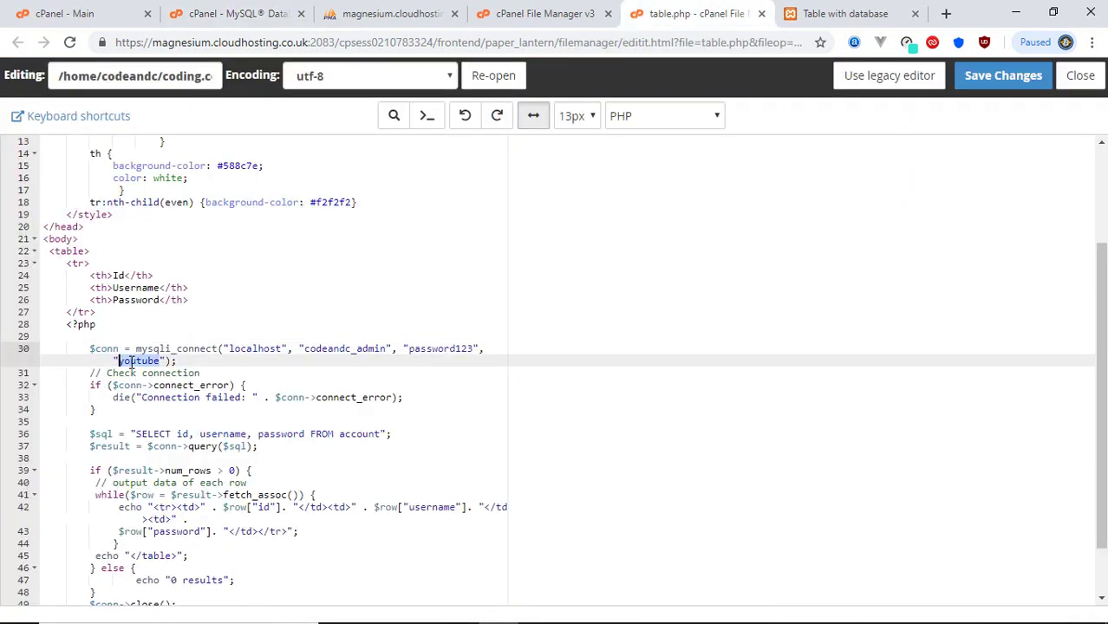
pyautogui.hotkey('ctrl', 'v')
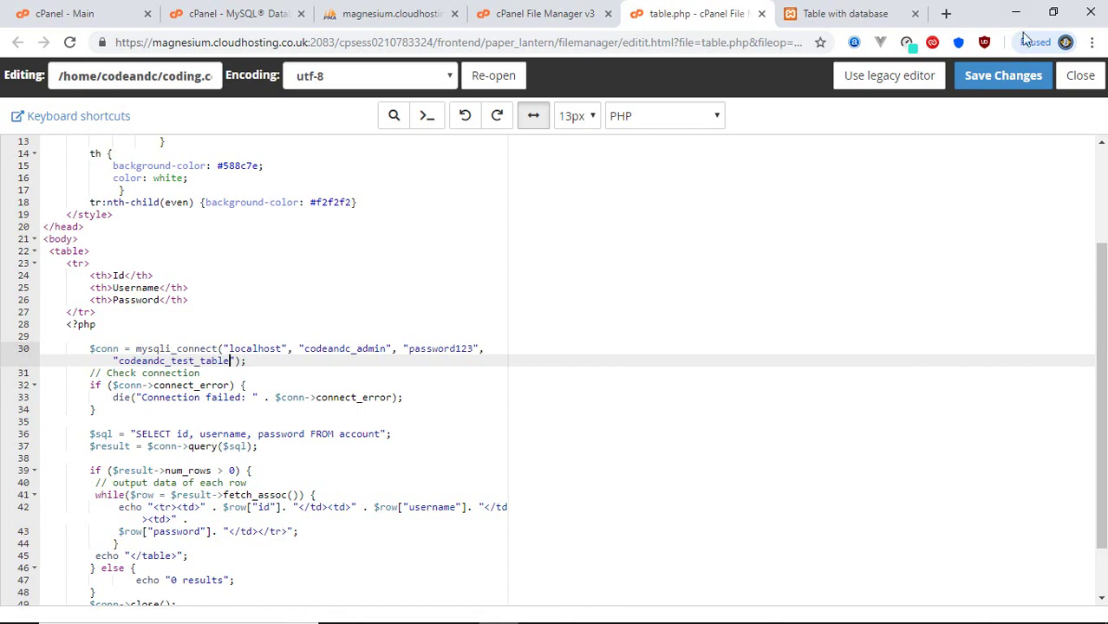
pyautogui.click(1004, 77)
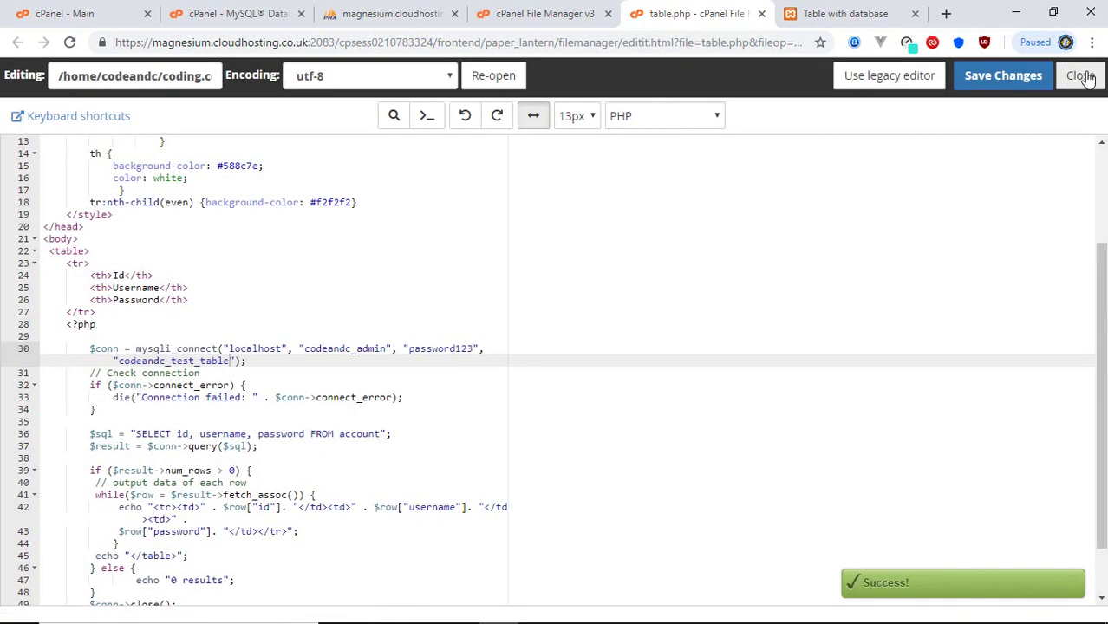
pyautogui.click(1079, 75)
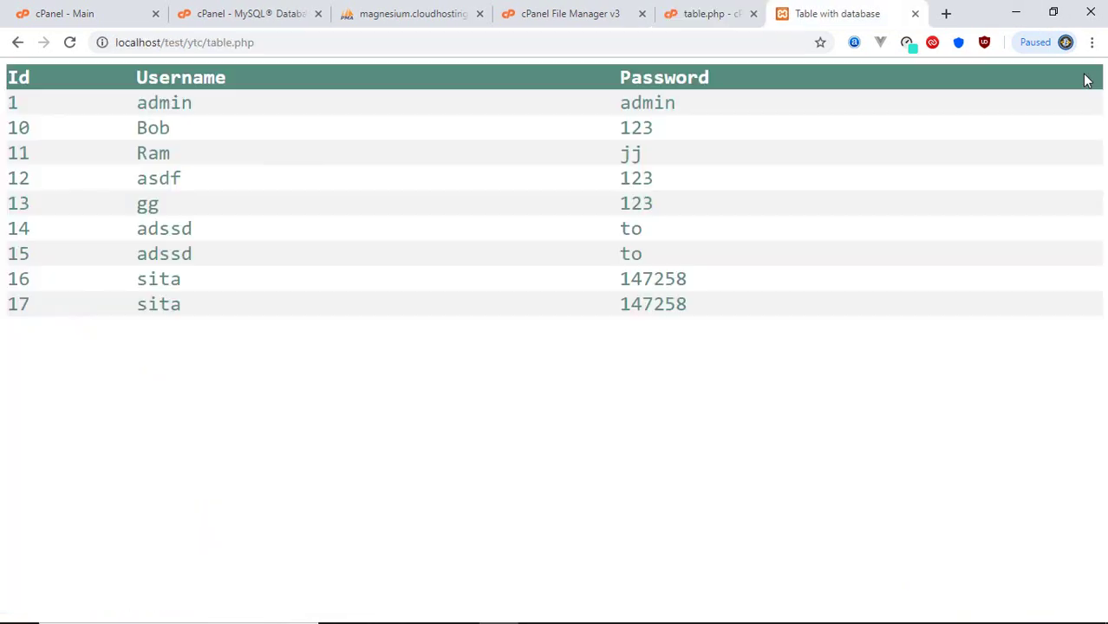
# - Load coding.codeandcourse.com/table.php in a new Chrome tab
pyautogui.click(945, 13)
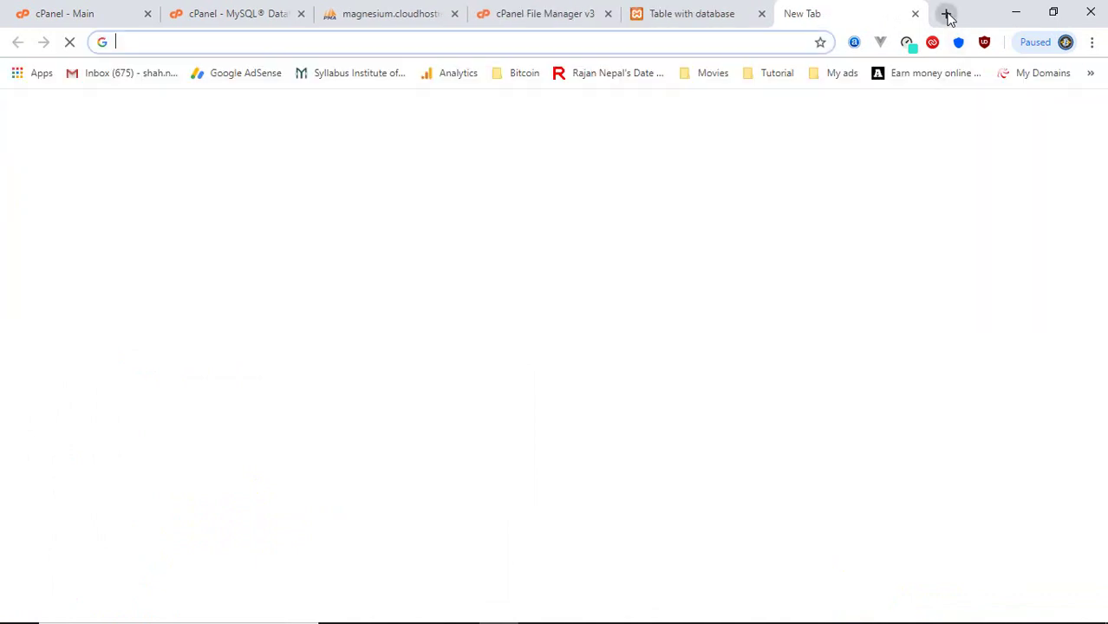
pyautogui.write('c')
pyautogui.write('di')
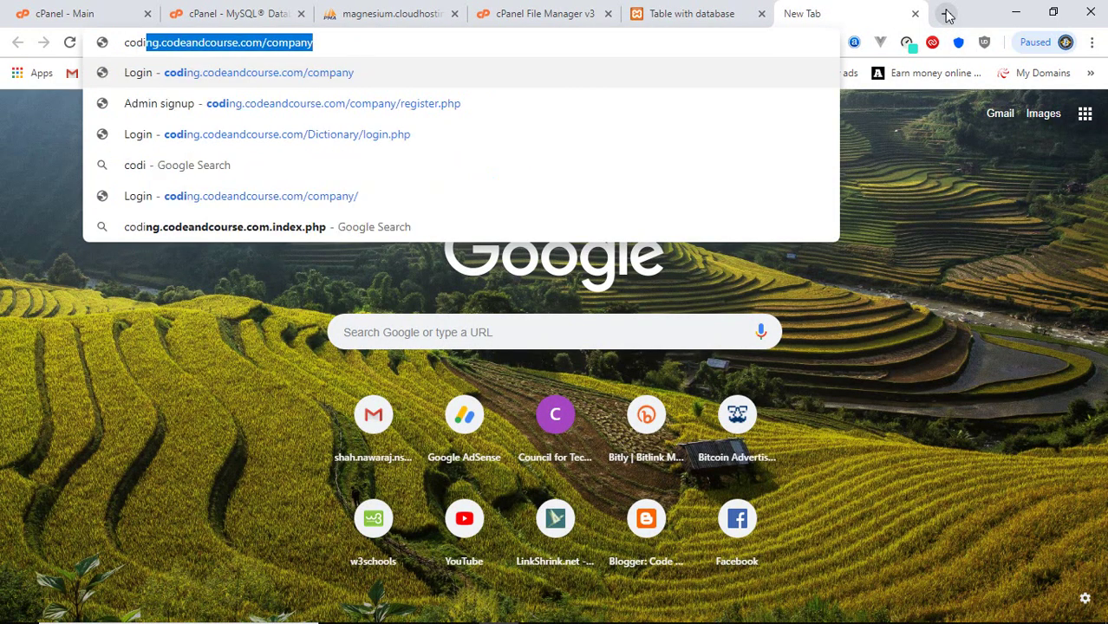
pyautogui.press('End')
pyautogui.press('BackSpace')
pyautogui.press('BackSpace')
pyautogui.press('BackSpace')
pyautogui.press('BackSpace')
pyautogui.press('BackSpace')
pyautogui.press('BackSpace')
pyautogui.press('BackSpace')
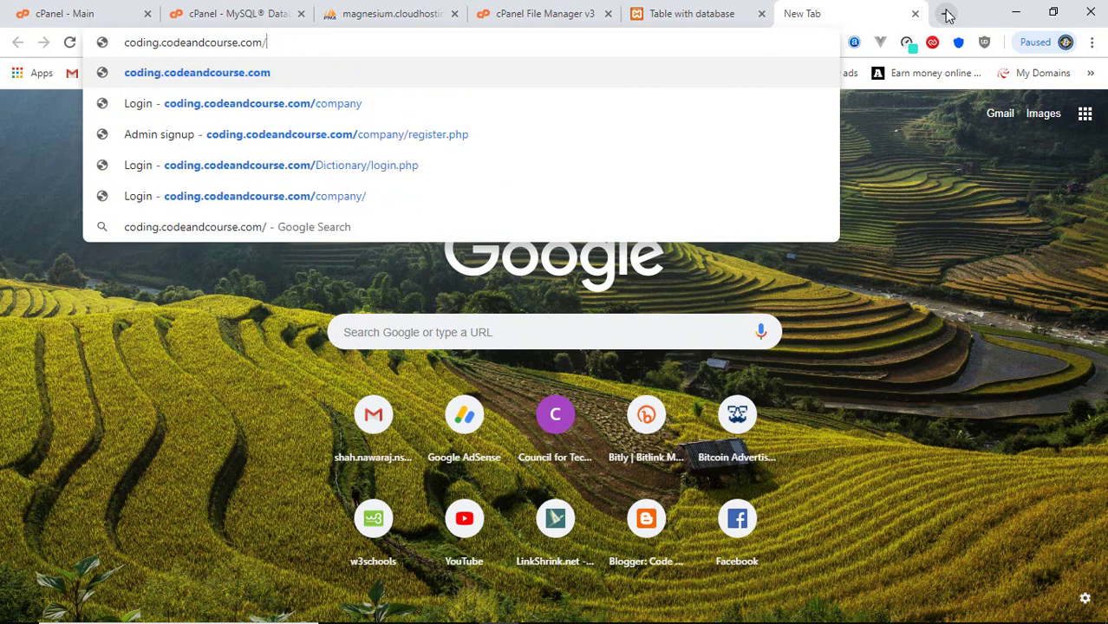
pyautogui.write('tab')
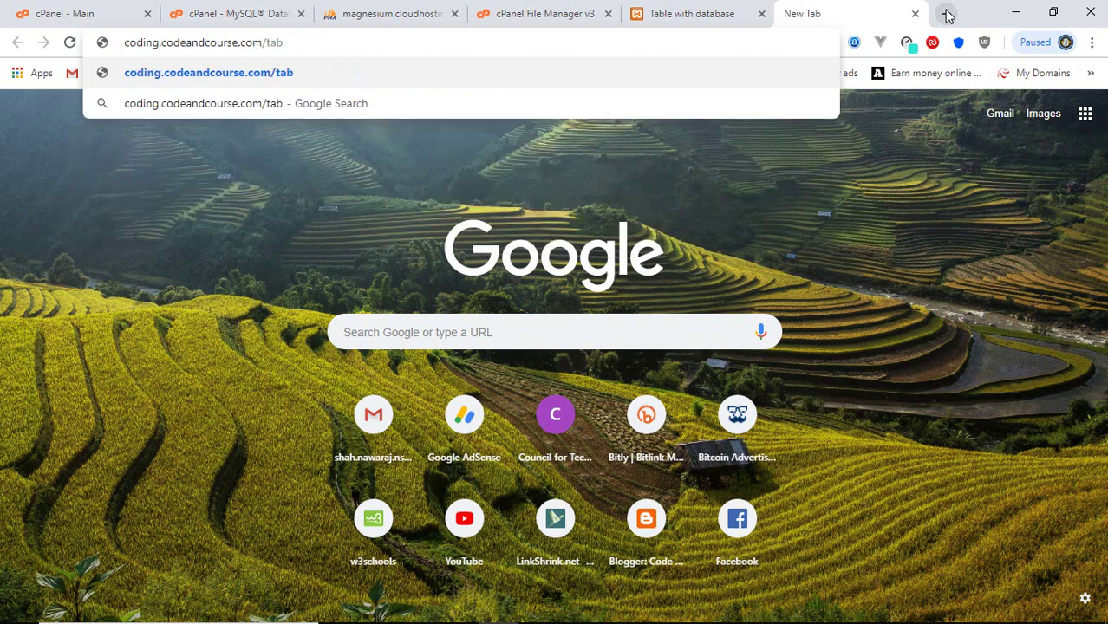
pyautogui.write('le.php')
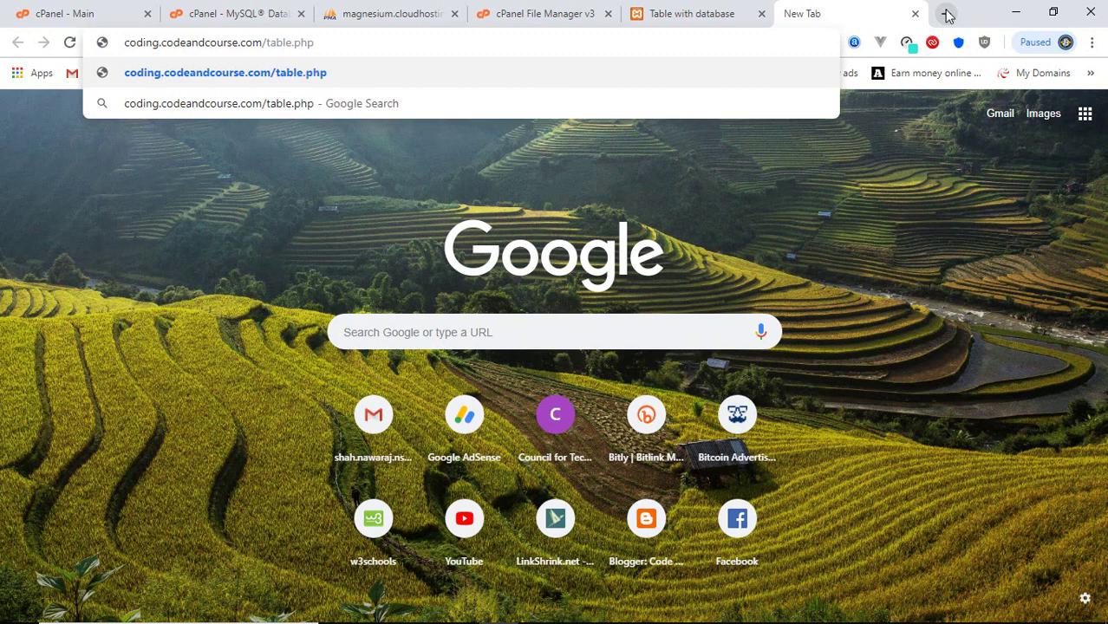
pyautogui.press('Return')
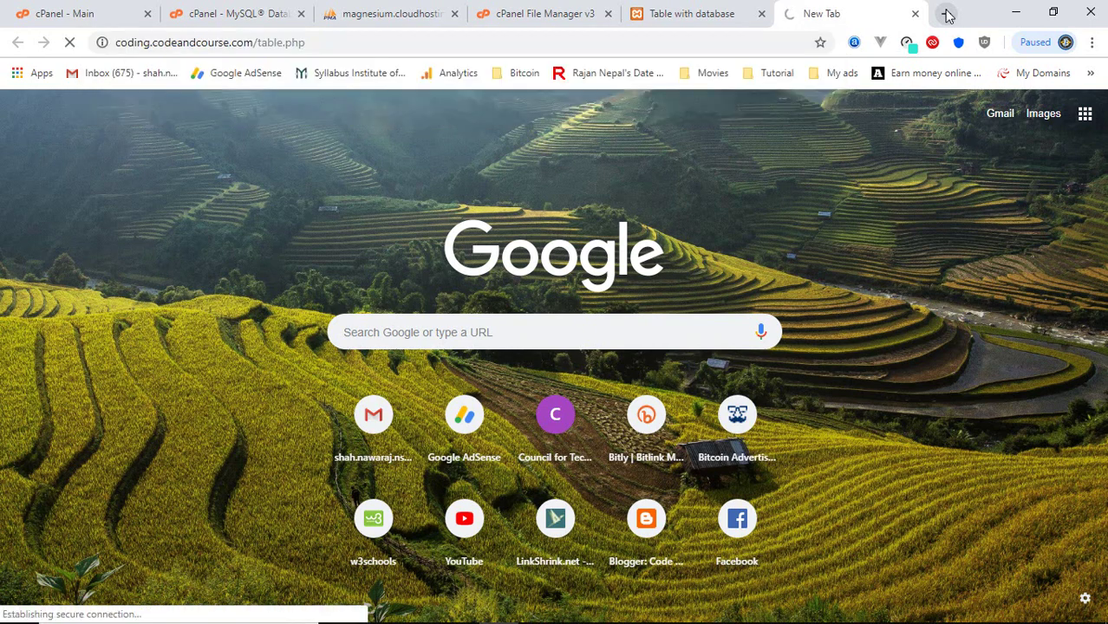